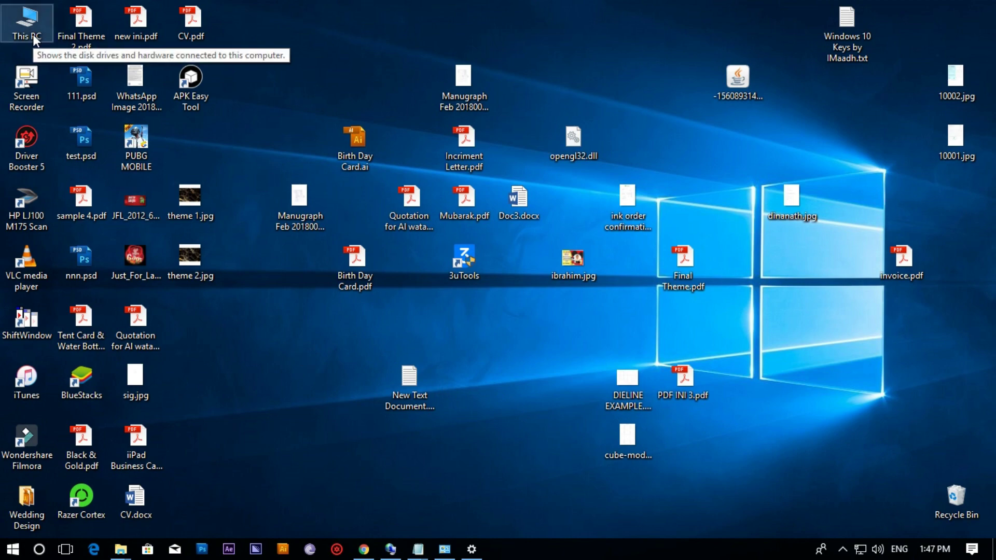
Step: Review the basic system information and the Windows activation status, then return to the desktop
click(444, 550)
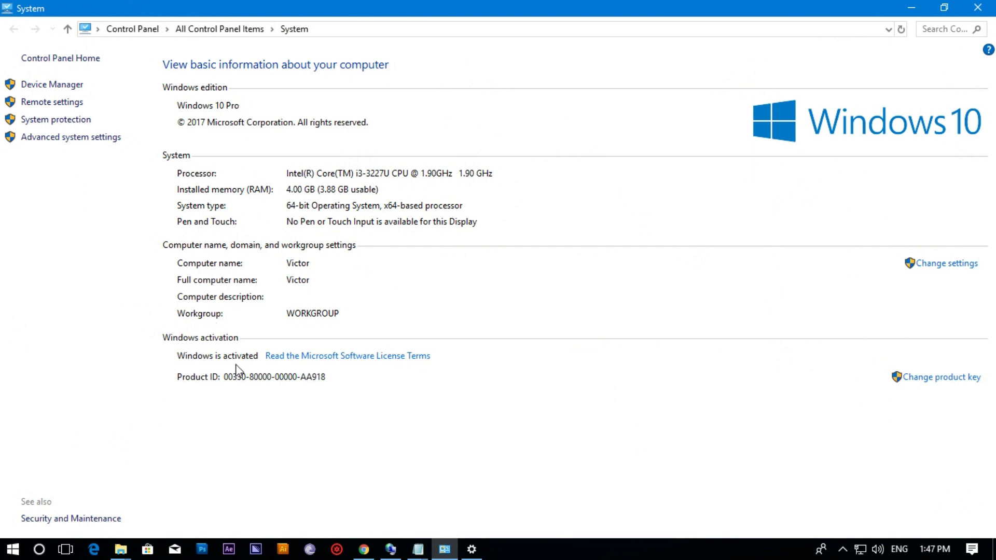
click(908, 10)
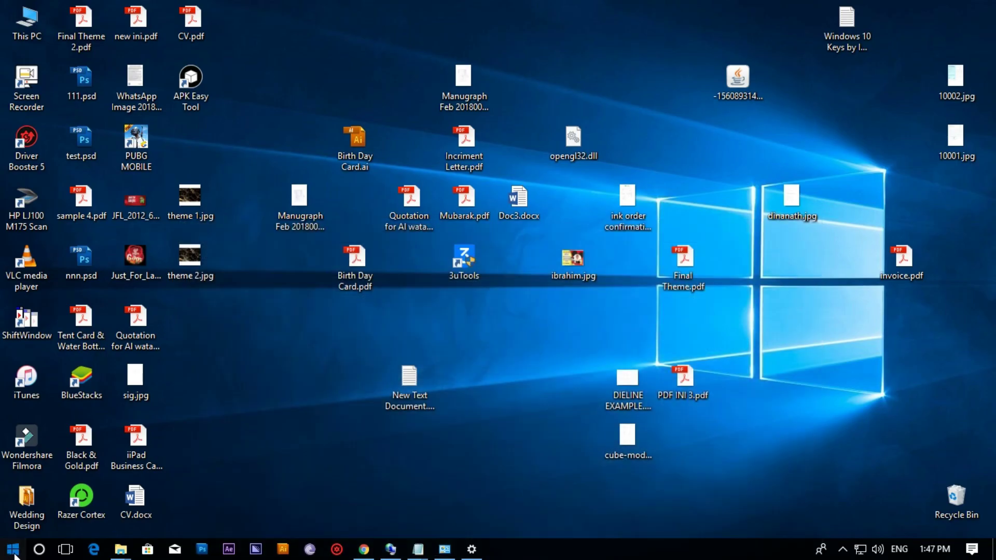
click(13, 550)
text(act)
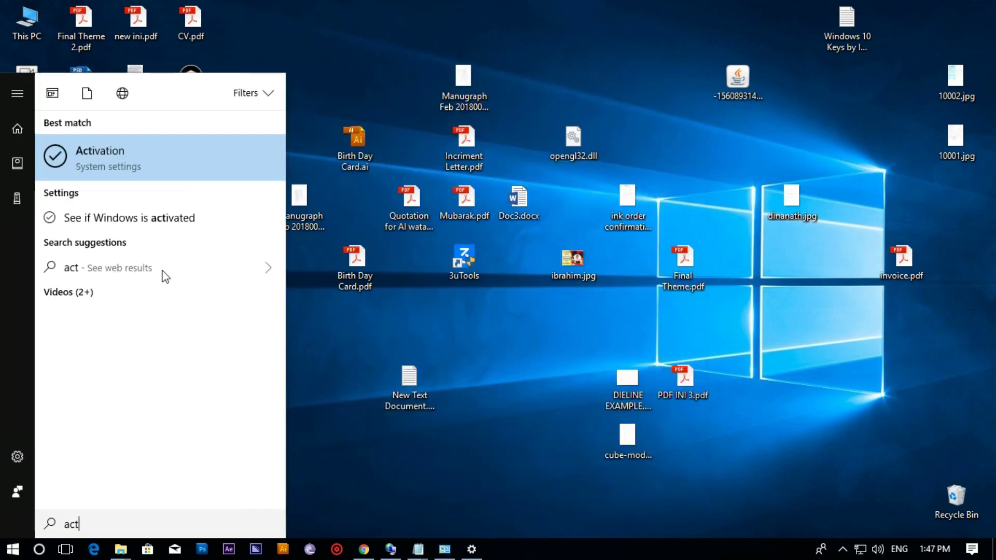
click(122, 151)
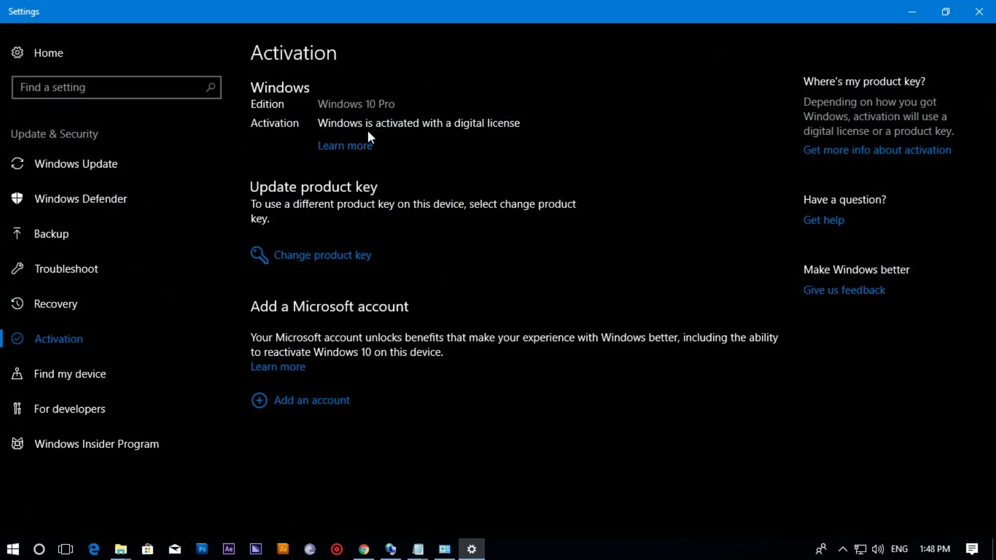
click(914, 13)
mouse_move(418, 550)
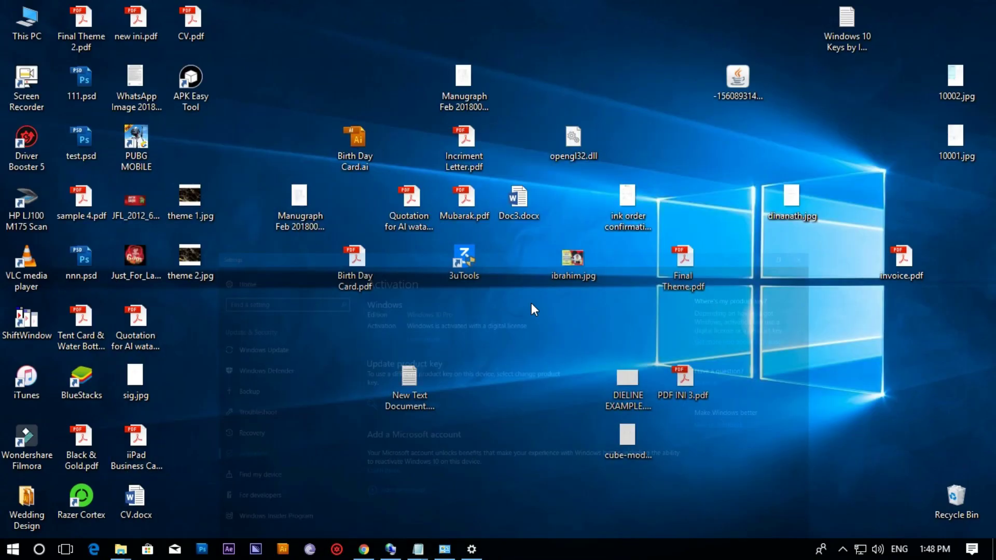
click(497, 494)
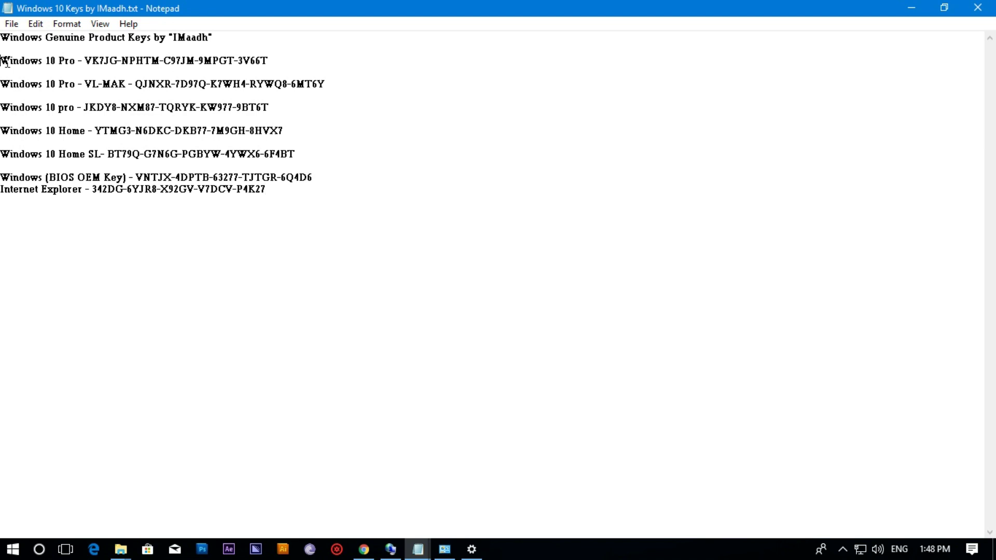
drag(5, 63, 270, 110)
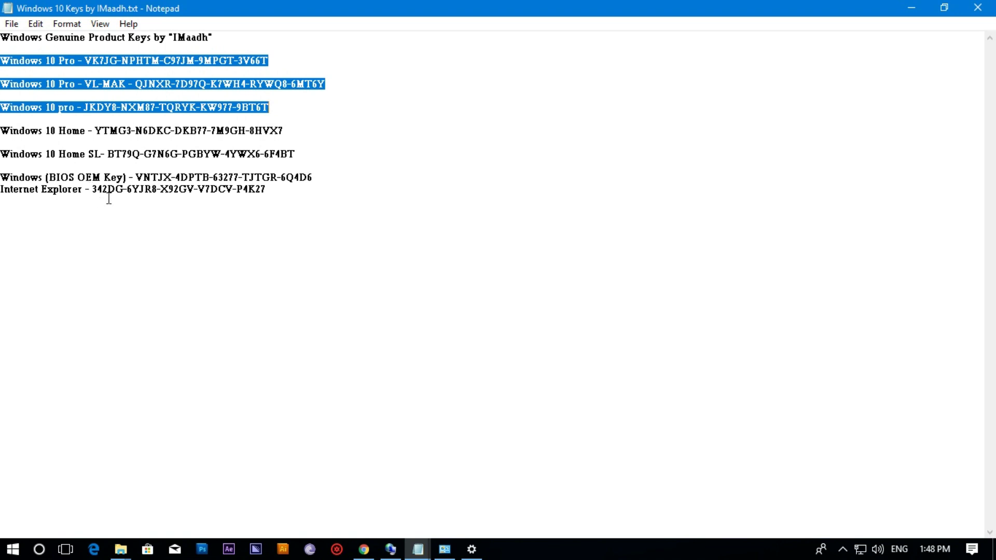
drag(266, 191, 92, 190)
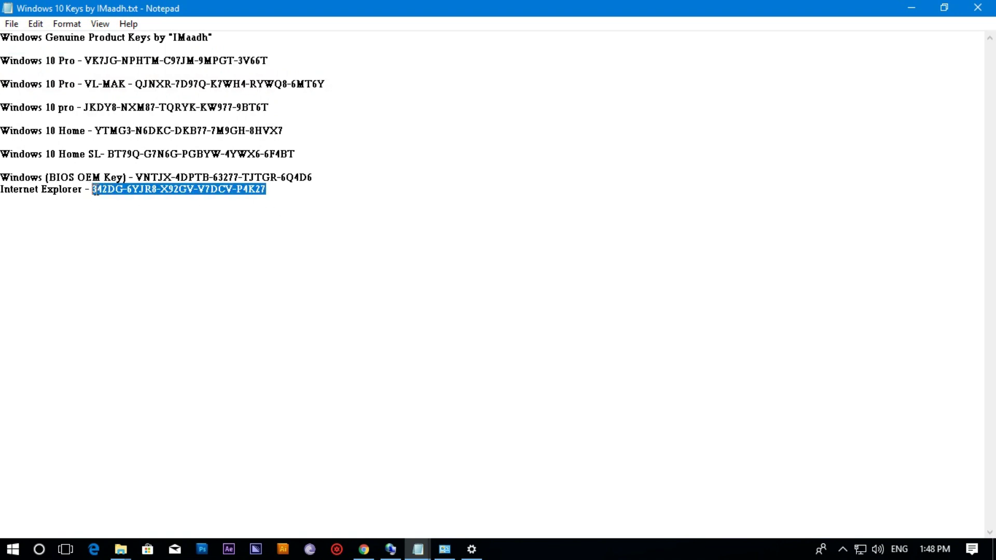
drag(85, 60, 282, 56)
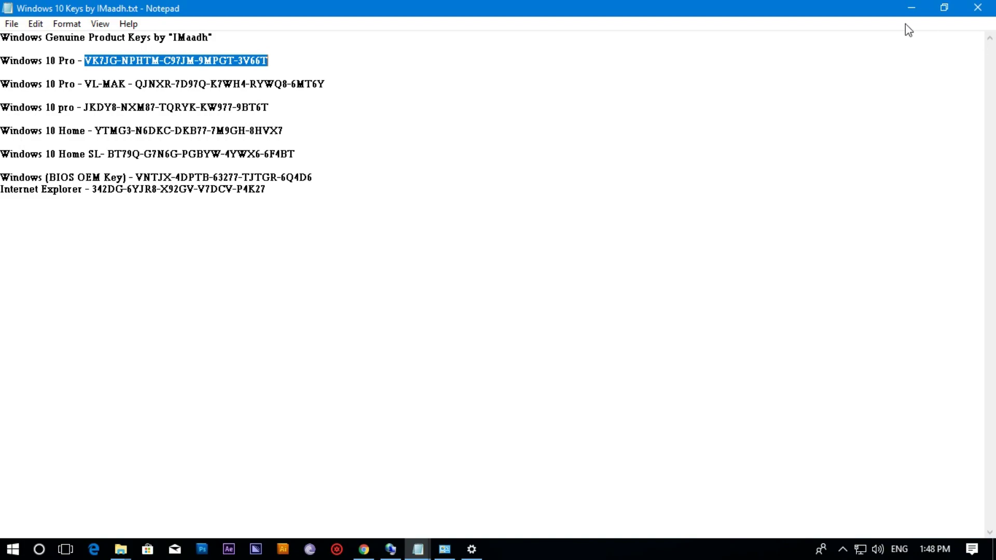
click(911, 10)
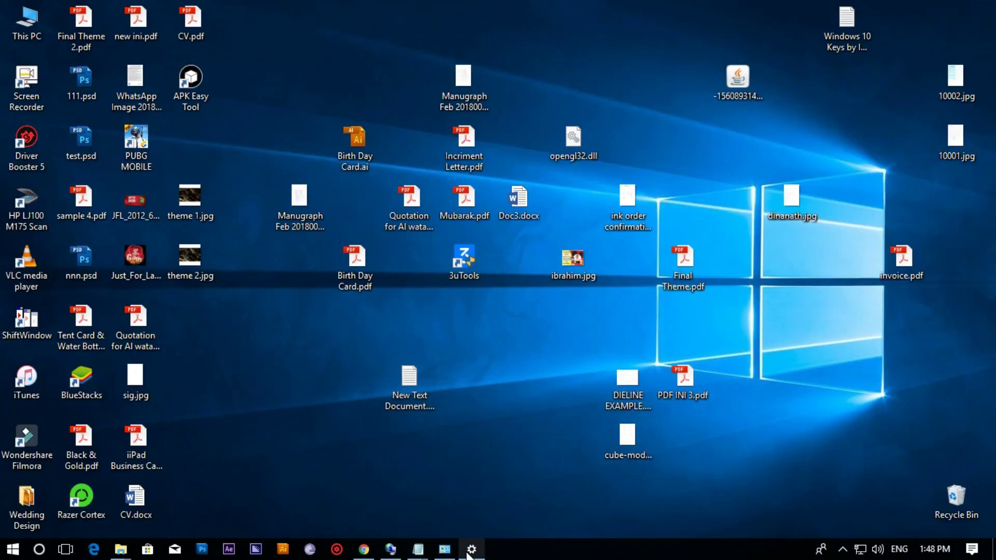